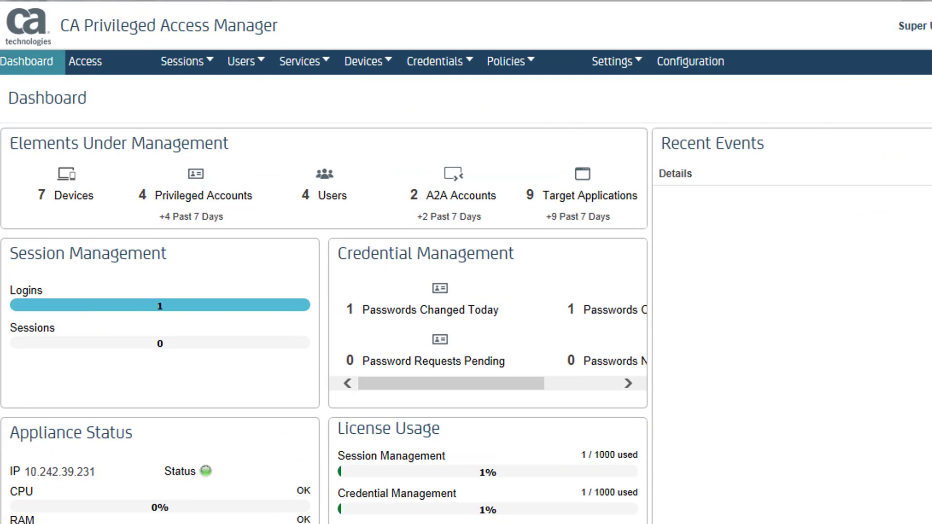
- Go to the Security > Certificates settings and choose to create a CSR
left_click(702, 63)
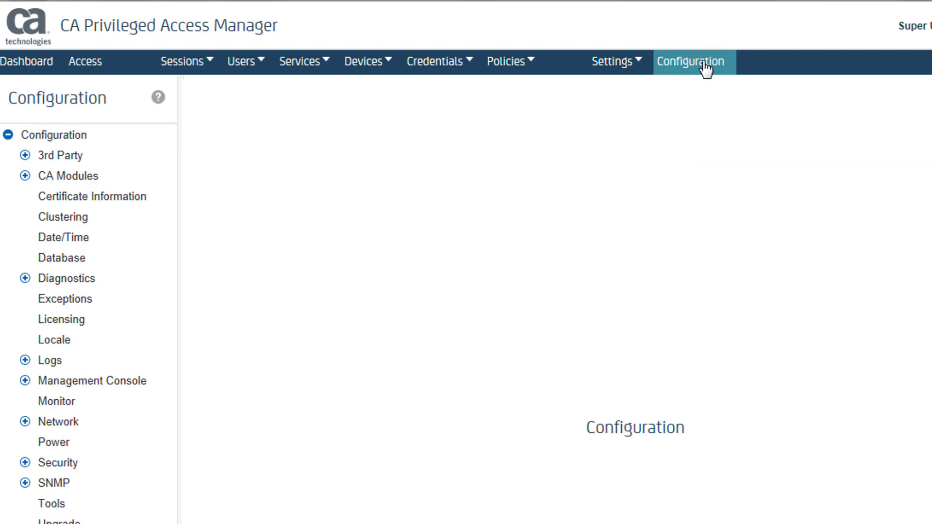
left_click(24, 463)
left_click(56, 504)
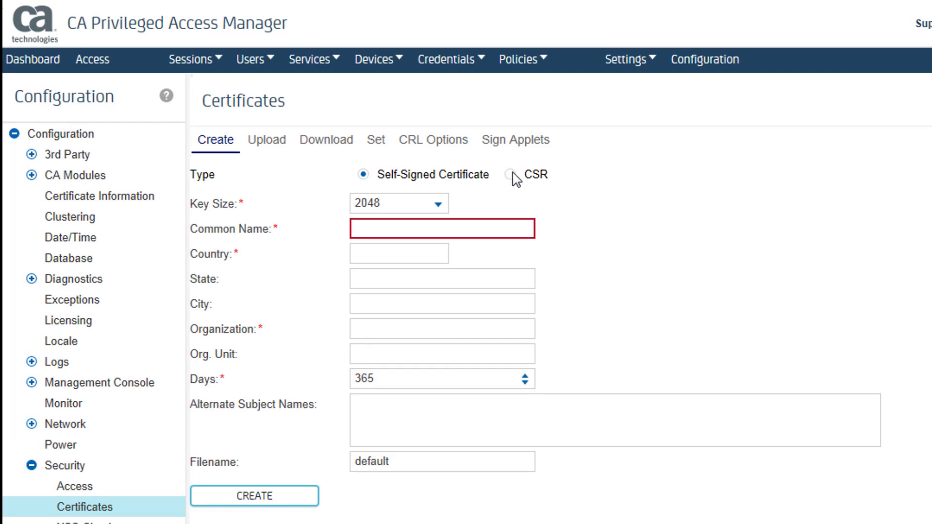
left_click(511, 175)
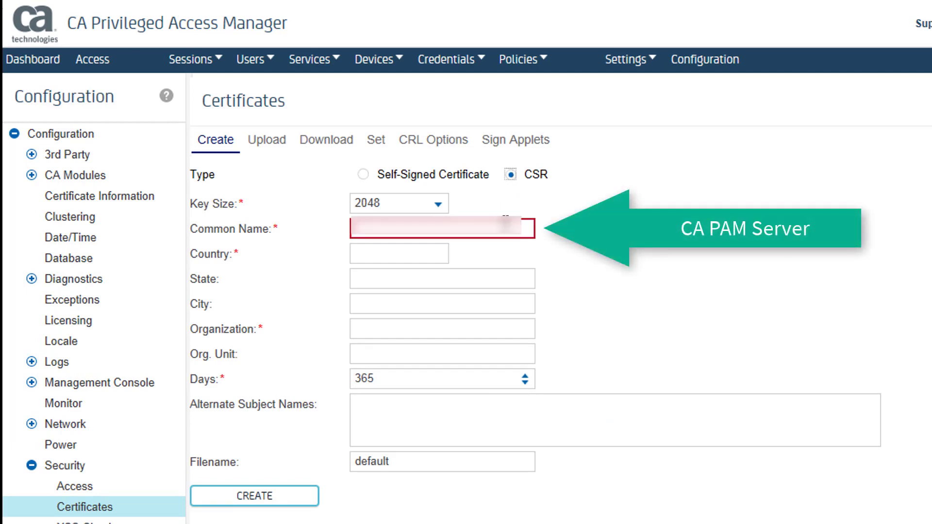
- Fill in the CSR with the server's FQDN, country US, organization CA, Inc., unit CA PAM
left_click(488, 233)
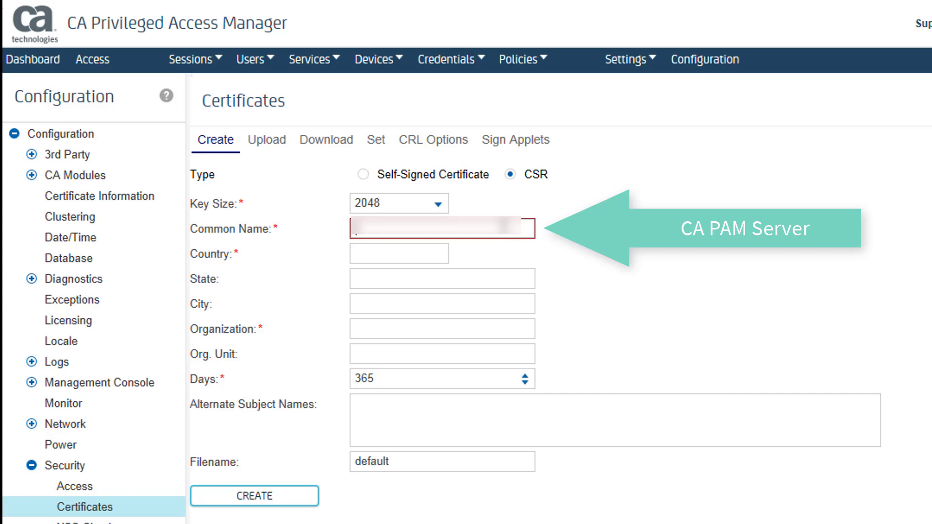
key("ctrl+v")
left_click(425, 252)
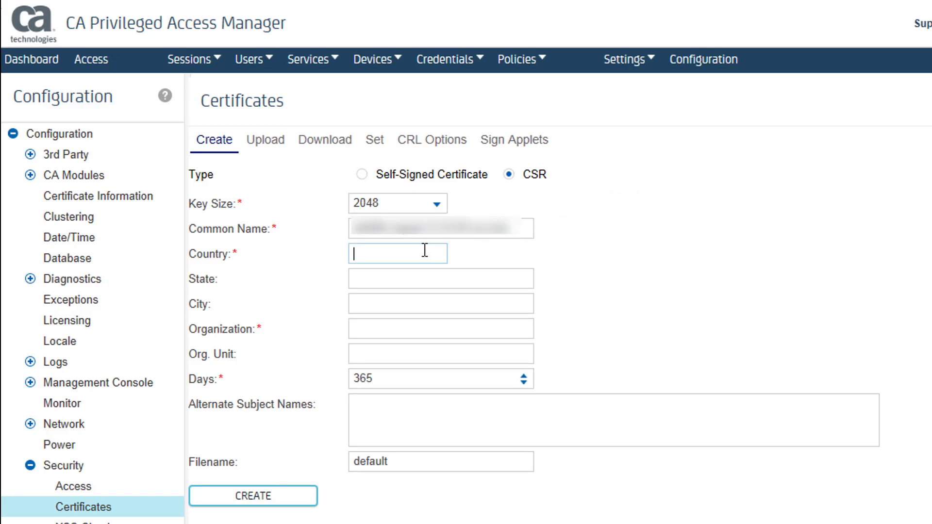
type("US")
key("Tab")
key("Tab")
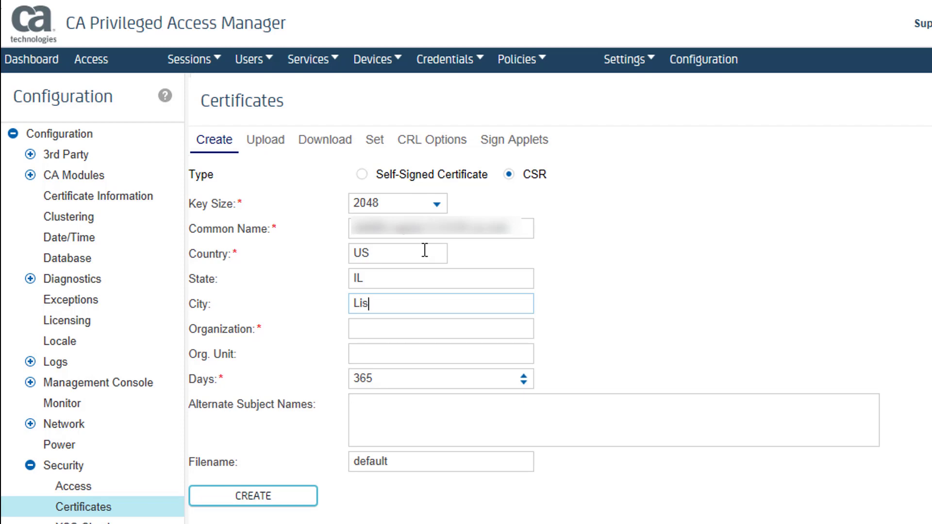
key("Tab")
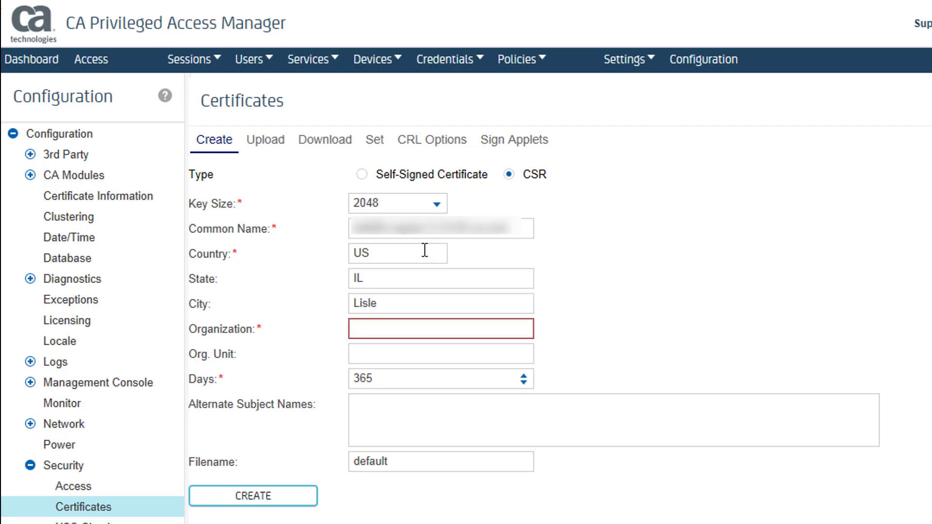
type("CA")
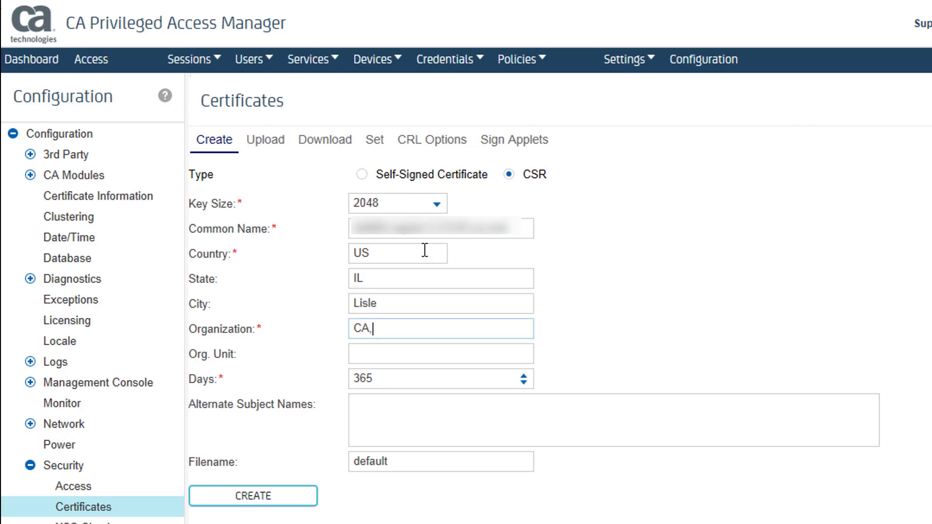
type(", Inc.")
key("Tab")
type("CA PAM")
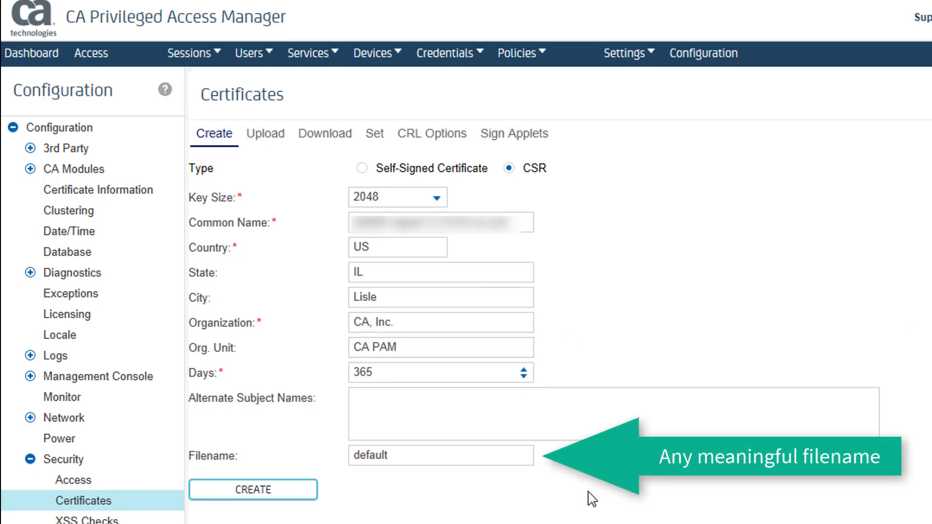
- Set the CSR filename to accessportal and generate the request
left_click(516, 456)
double_click(510, 458)
type("accessportal")
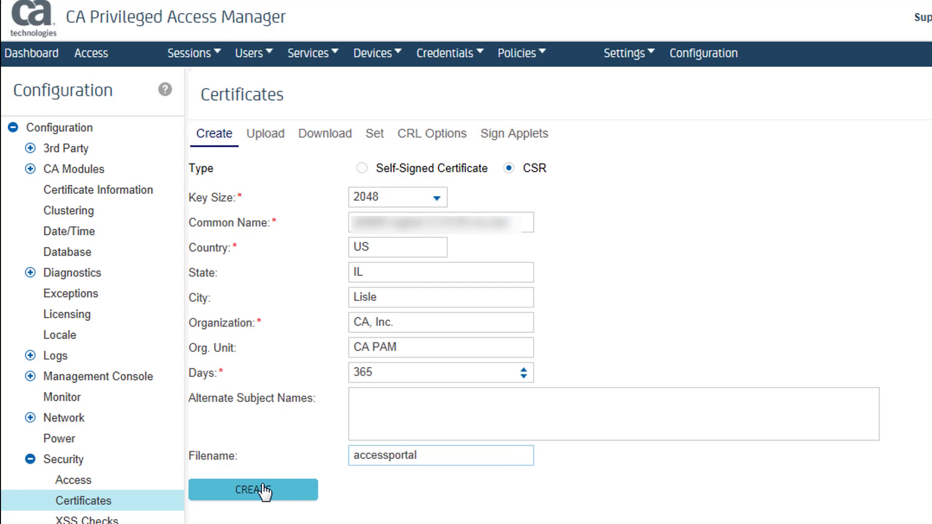
left_click(266, 491)
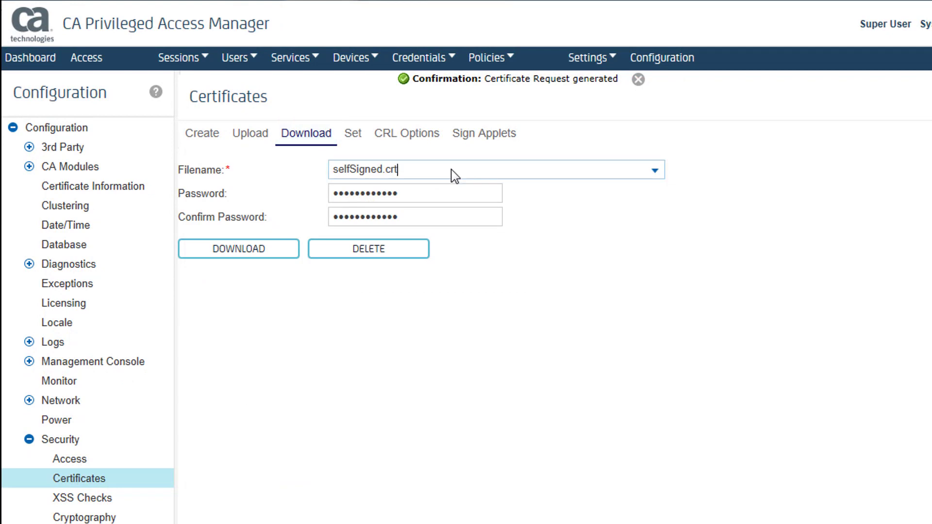
- Select accessportal.pem, enter and confirm the download password, and download the request file
left_click(453, 172)
left_click(438, 314)
double_click(405, 193)
left_click(406, 192)
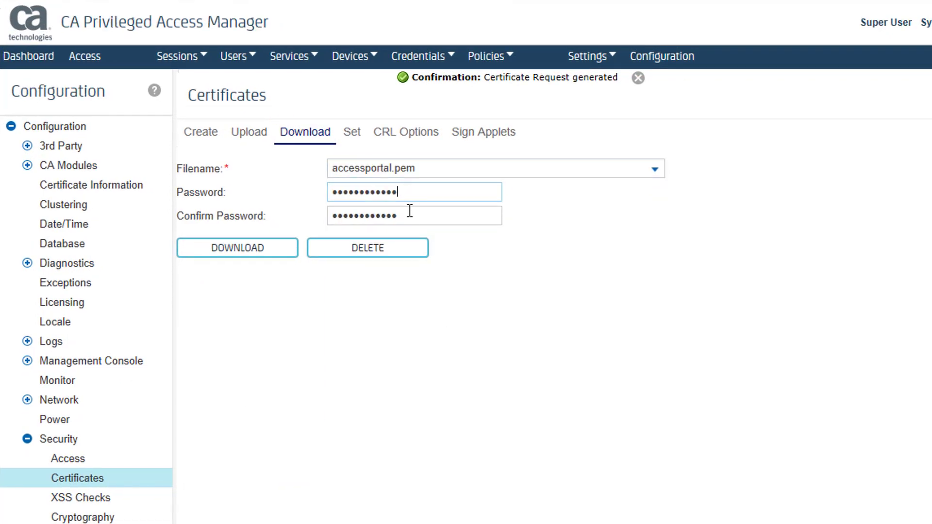
double_click(412, 217)
left_click(412, 217)
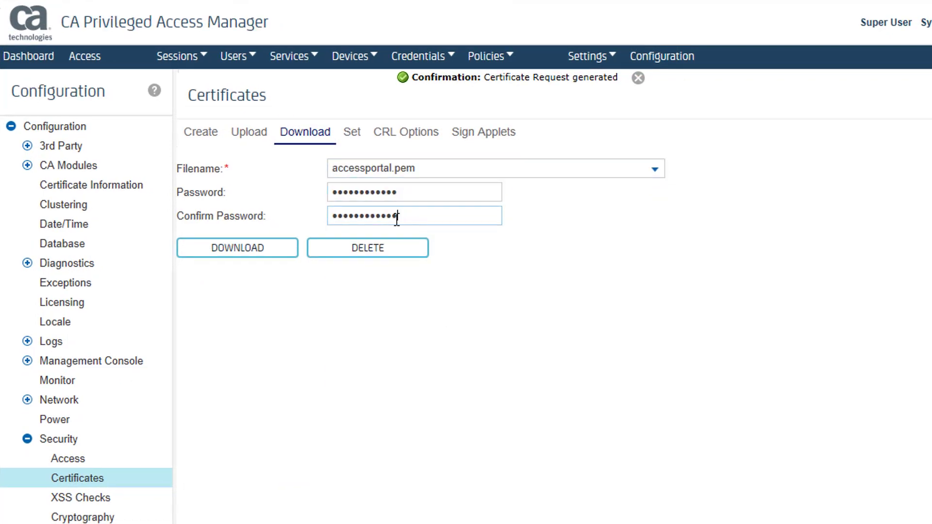
left_click(226, 256)
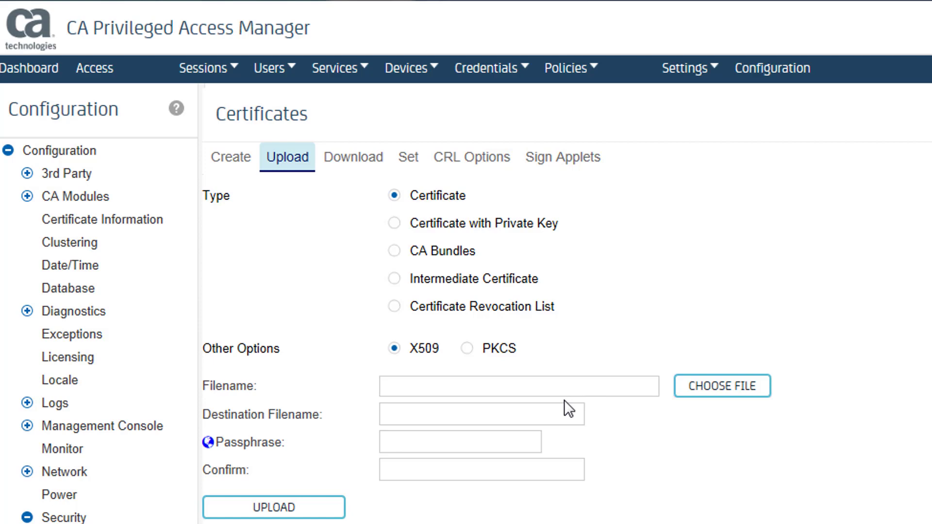
- Choose accessportal.crt as the certificate to upload and confirm its passphrase
left_click(724, 389)
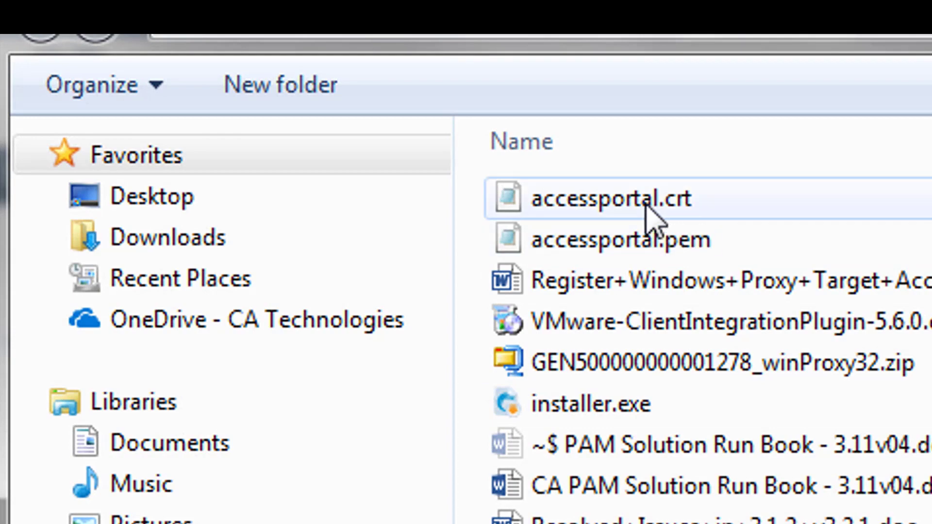
left_click(648, 214)
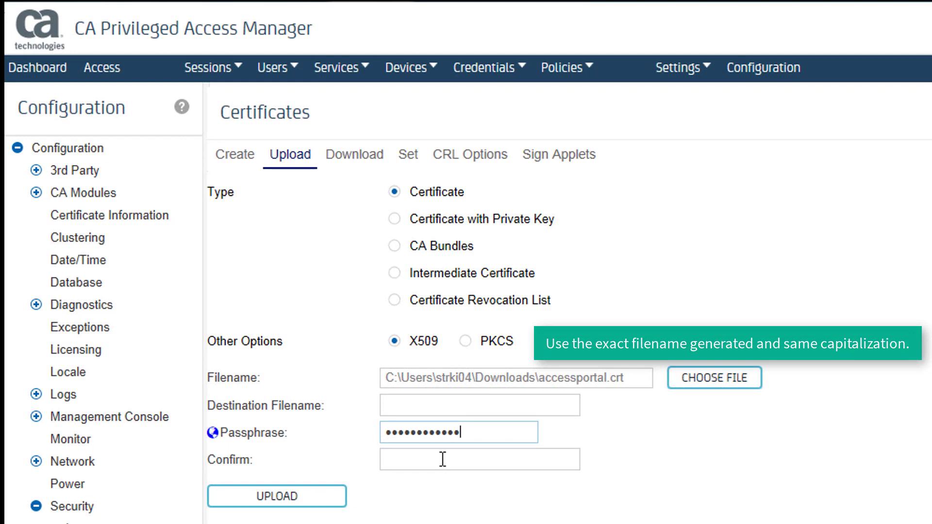
left_click(442, 459)
key("ctrl+v")
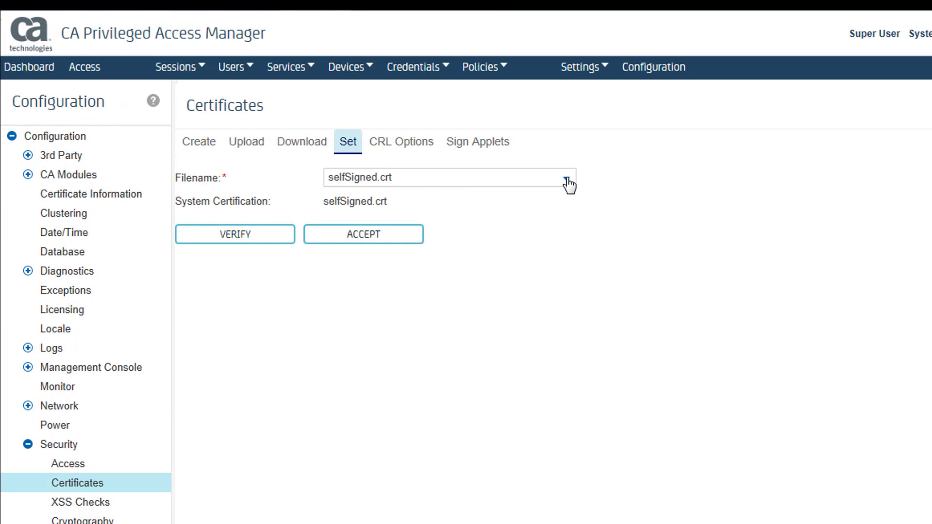
- Select accessportal.crt on the Set tab, verify it, and accept it as the system certificate
left_click(566, 180)
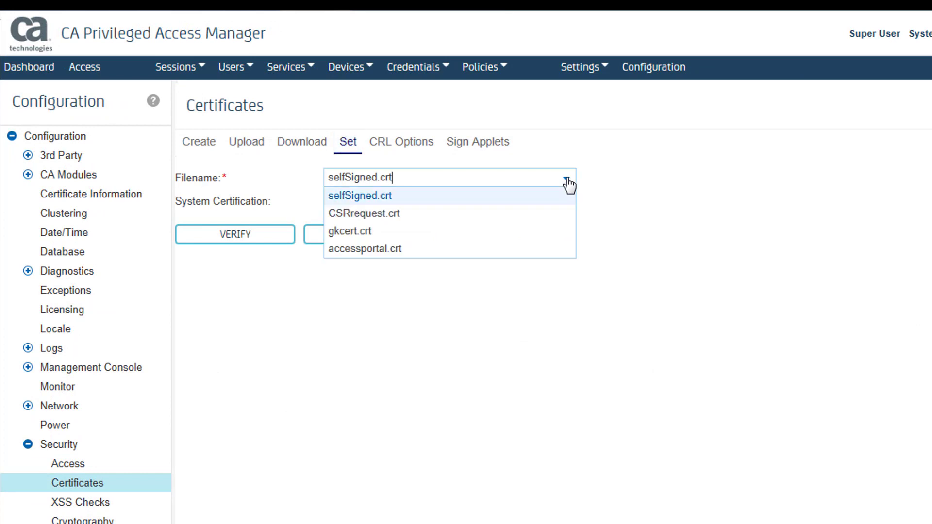
left_click(497, 250)
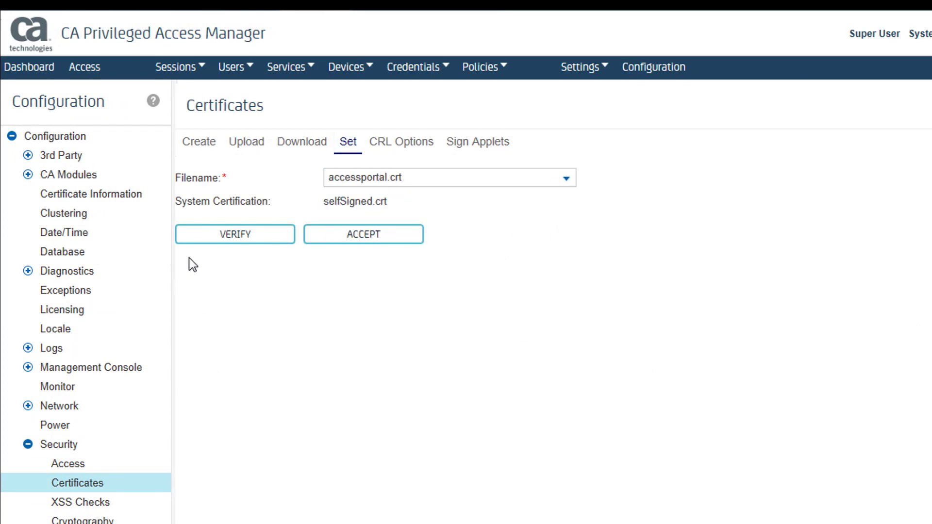
left_click(235, 238)
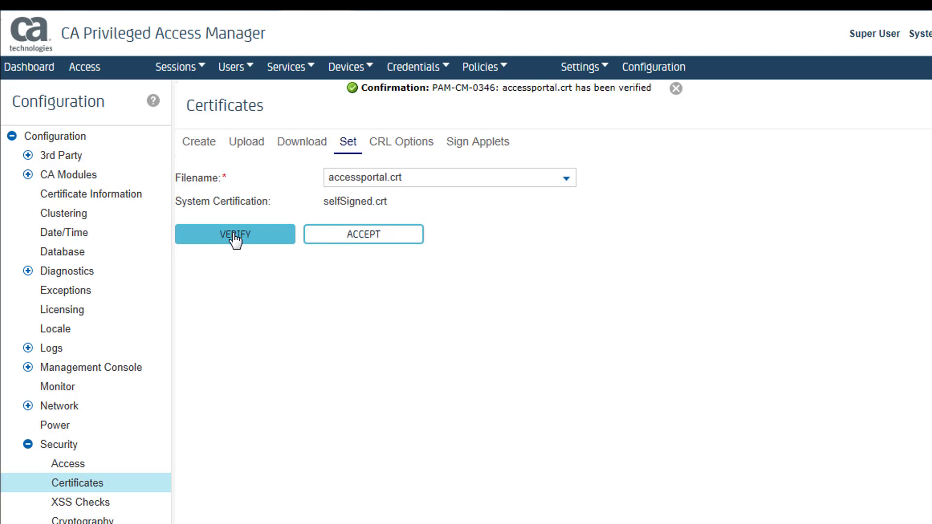
left_click(675, 90)
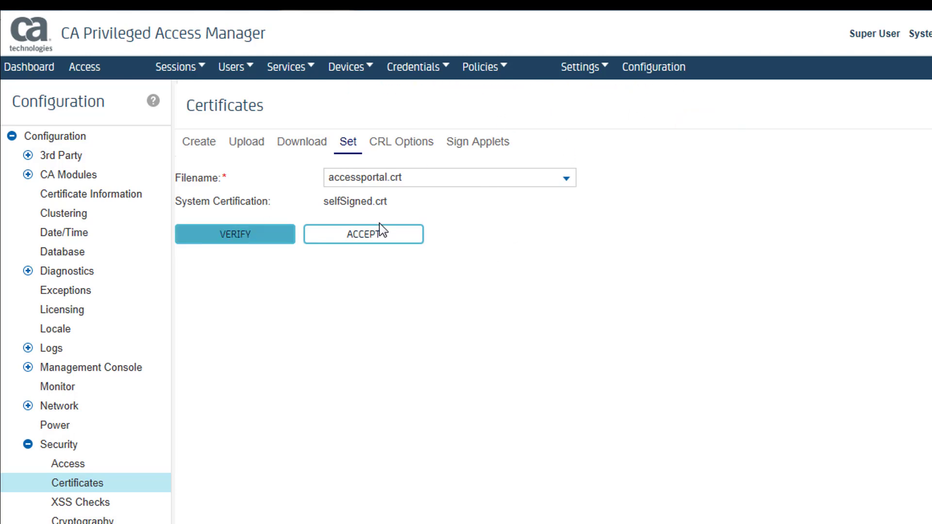
left_click(364, 241)
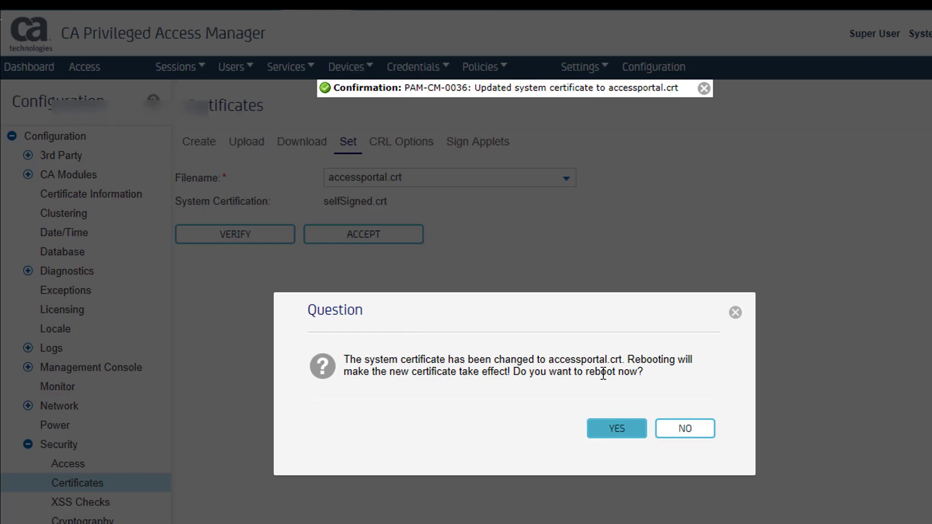
- Reboot the appliance, install the server's certificate locally, and accept the security alert
left_click(616, 428)
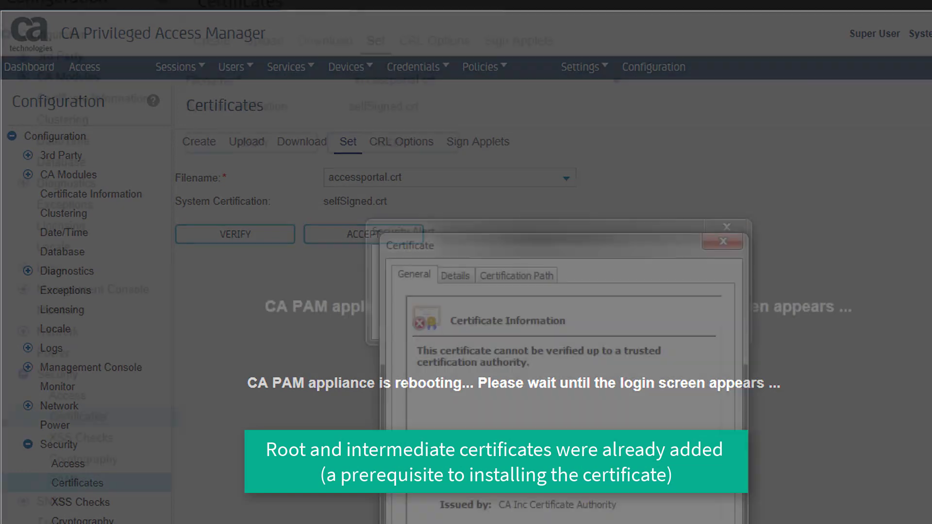
left_click(652, 141)
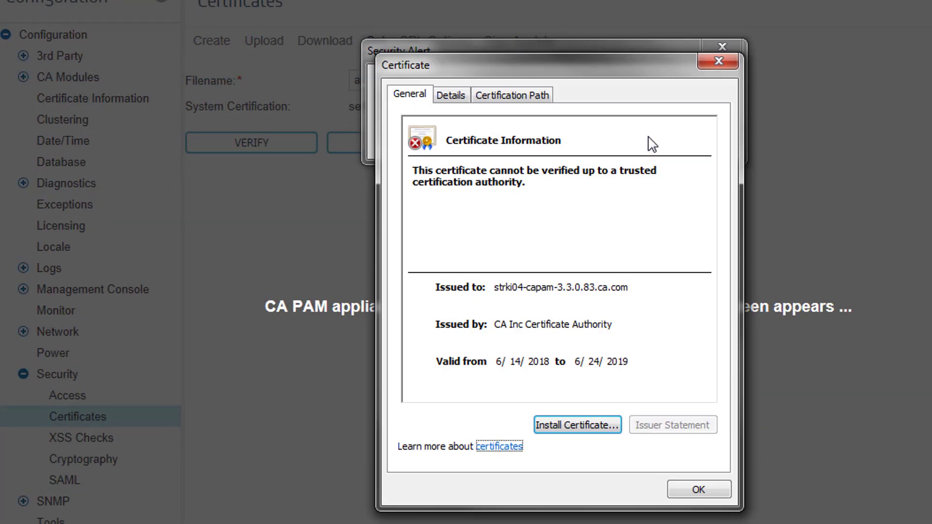
left_click(582, 426)
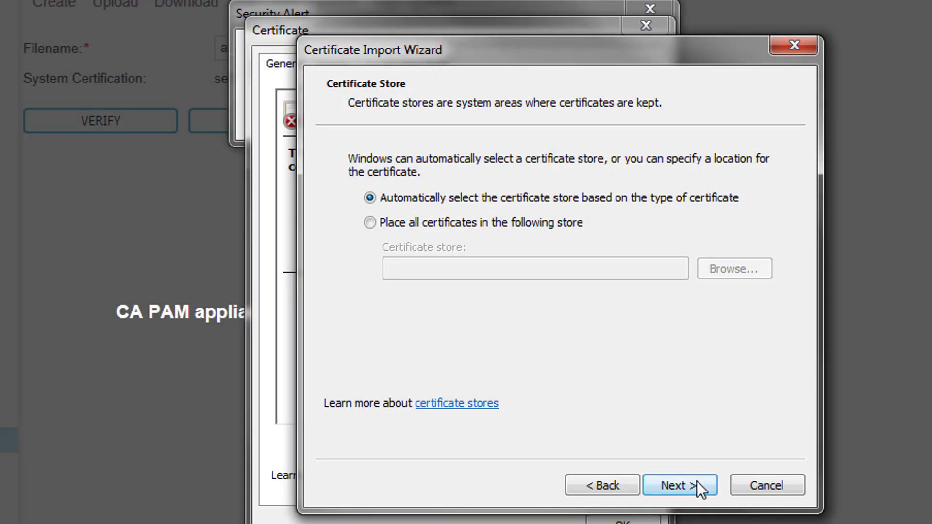
left_click(697, 482)
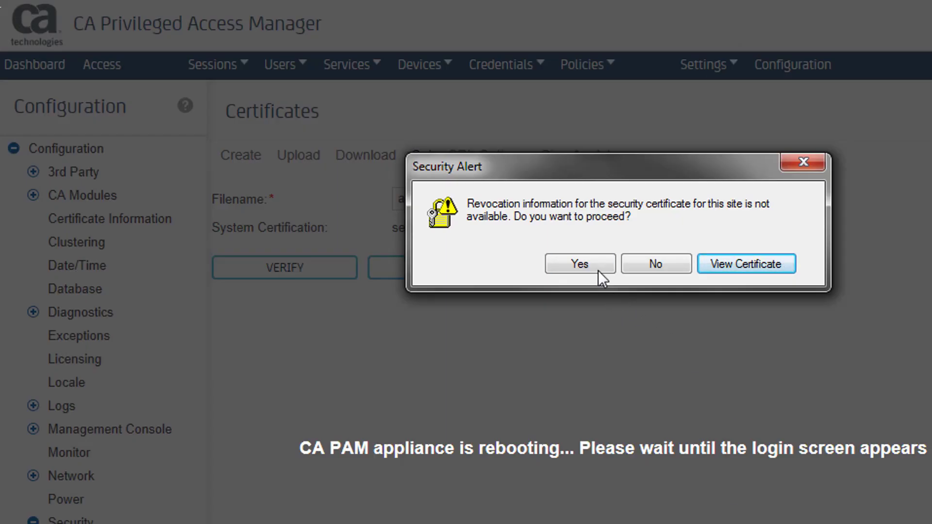
left_click(580, 263)
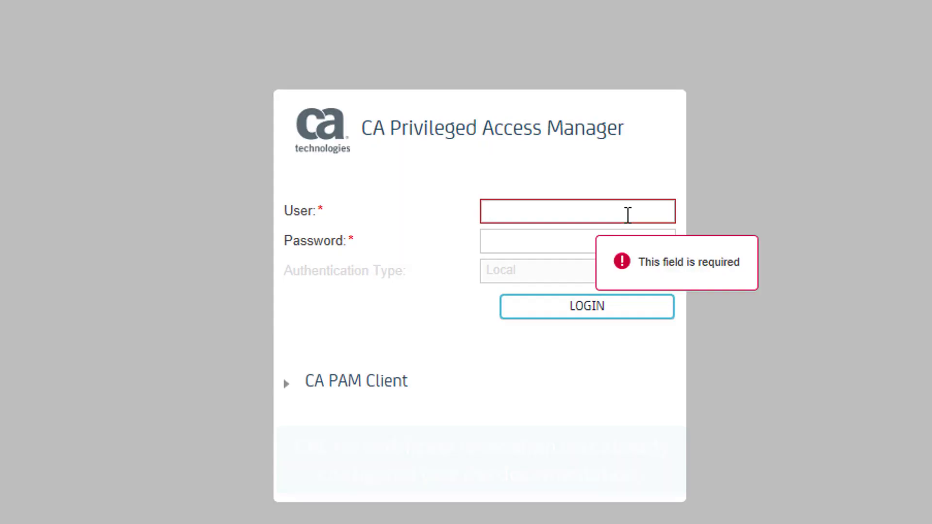
- Log in with the super user credentials and check accessportal.crt under System Certification
type("super")
key("Tab")
type("p")
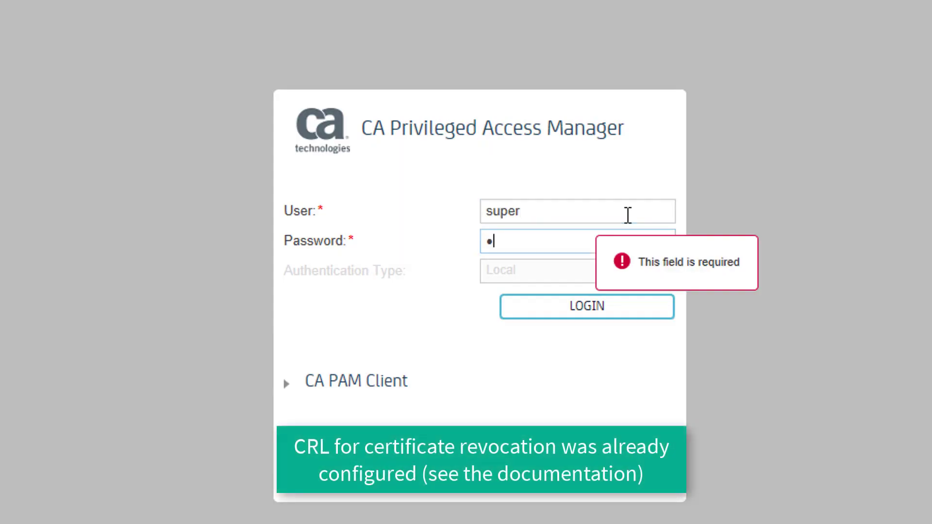
left_click(588, 307)
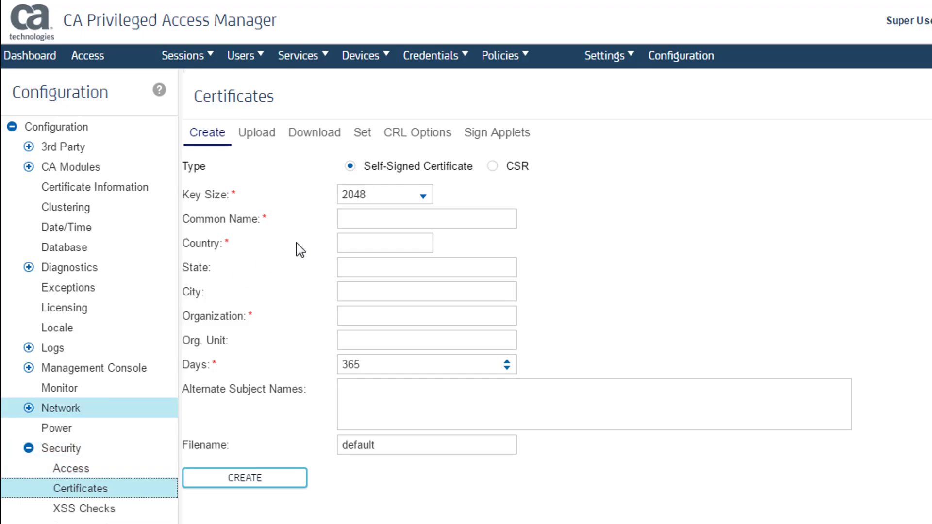
left_click(367, 139)
double_click(359, 195)
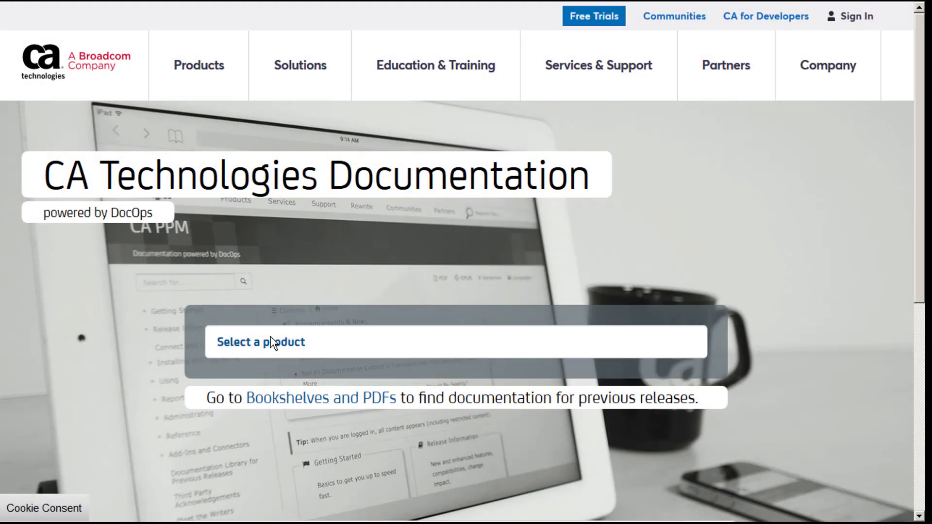
- Select CA Privileged Access Manager as the documentation product
left_click(272, 342)
type("ca privi")
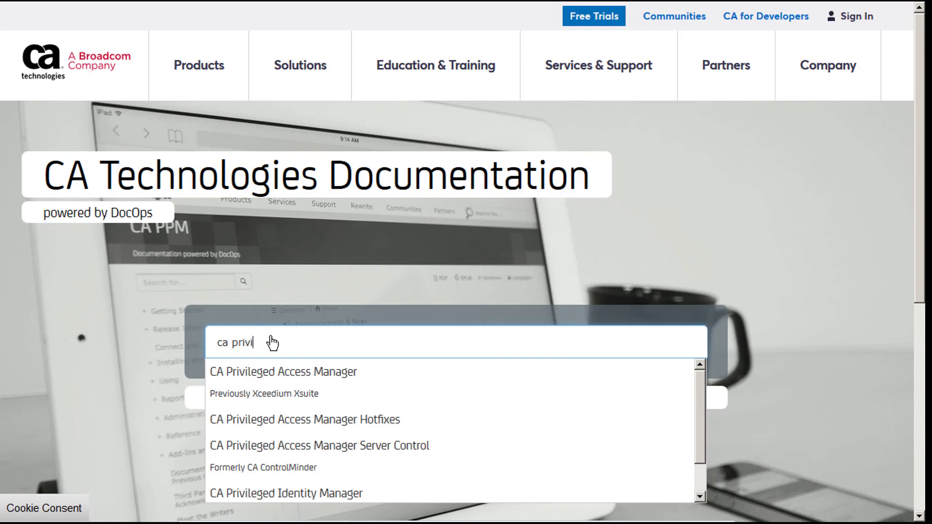
left_click(269, 372)
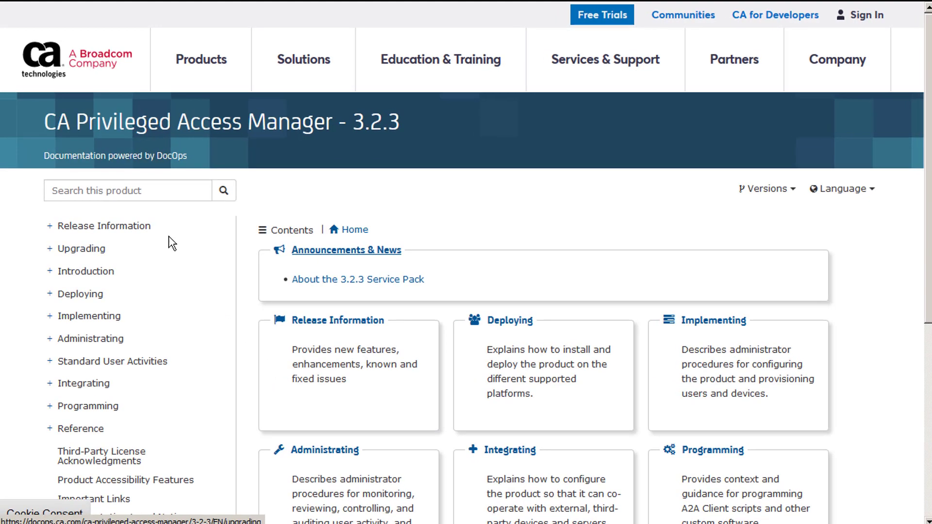
- Search for 'certifica', open the self-signed certificate article, and begin a comment 'How do I create a certific'
left_click(163, 191)
type("certif")
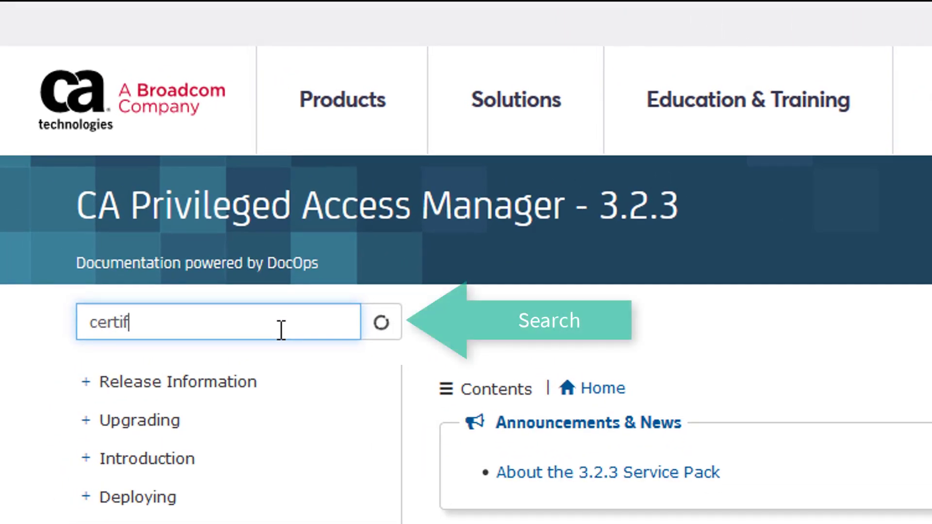
type("icates")
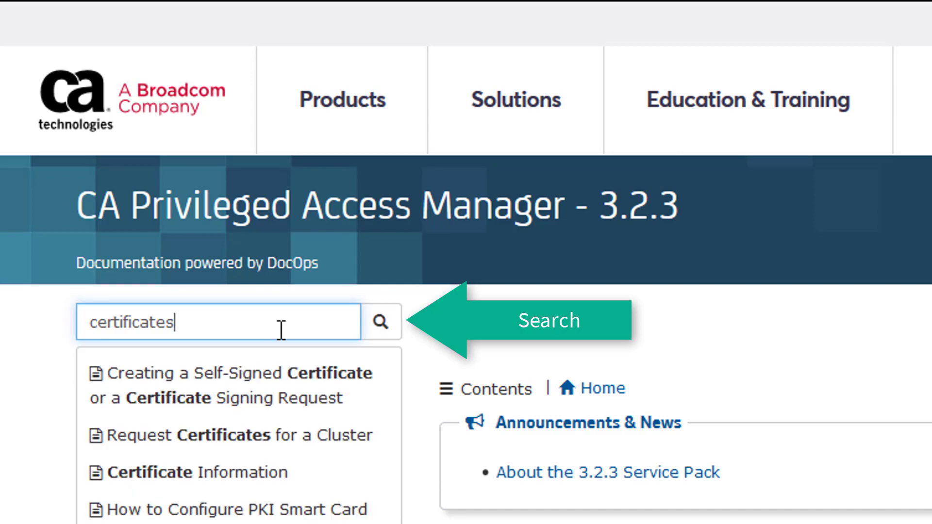
left_click(380, 322)
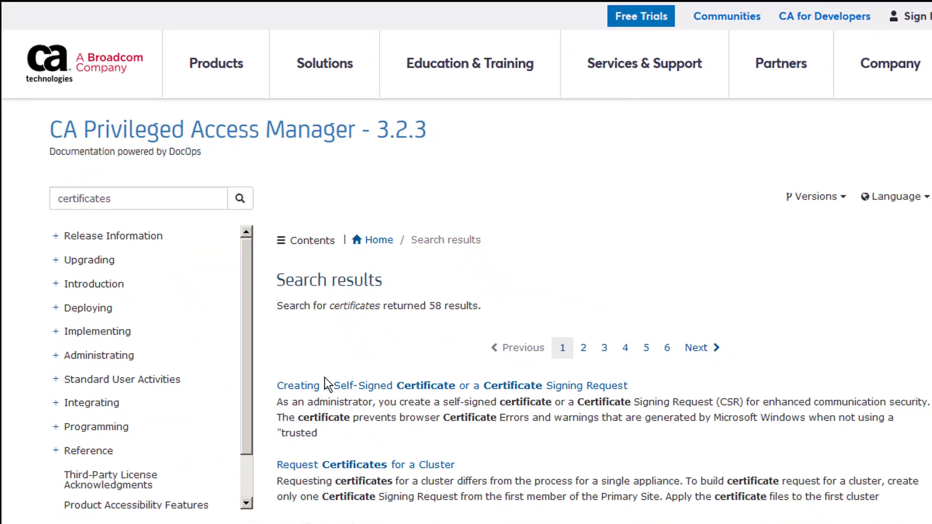
left_click(266, 305)
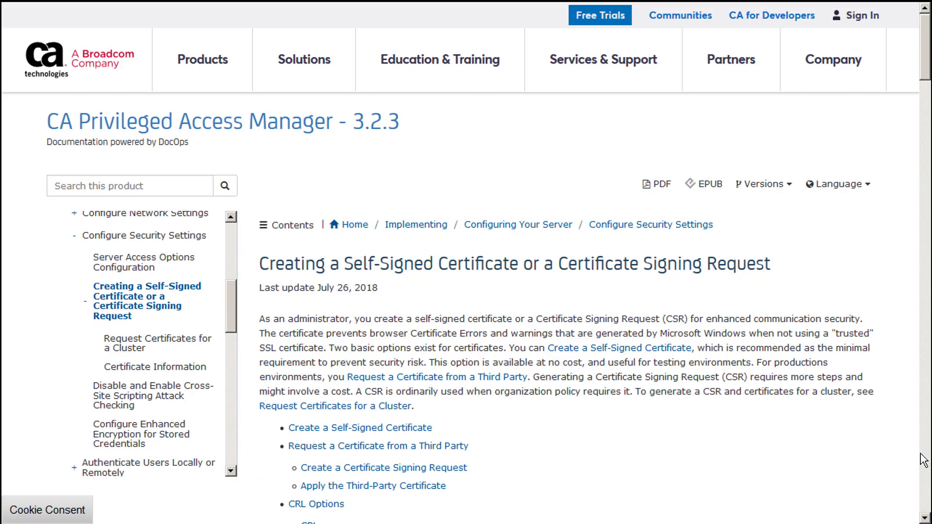
scroll(923, 460, "down", 15)
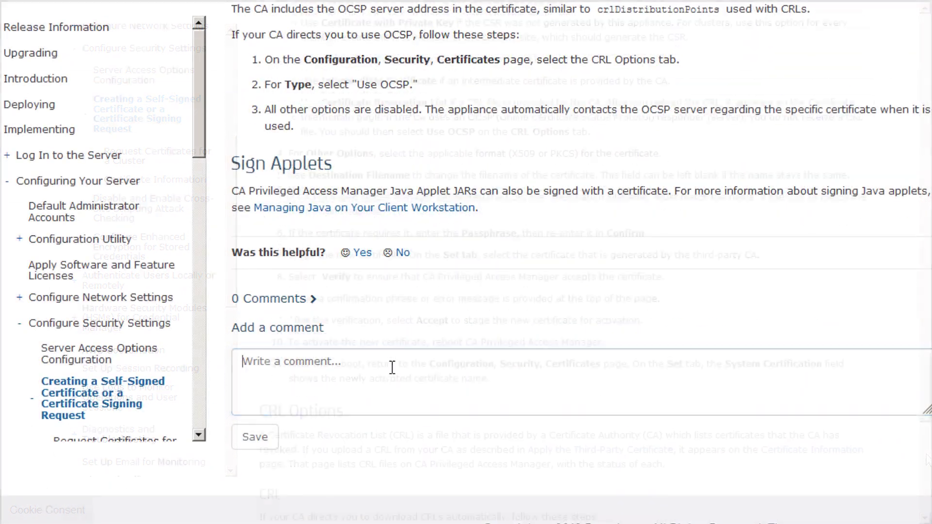
type("How do I cre")
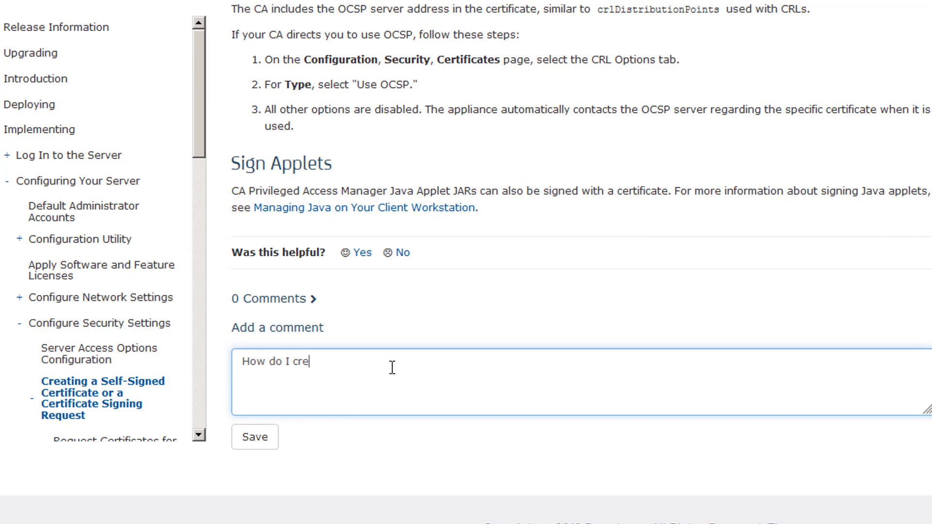
type("ate a certific")
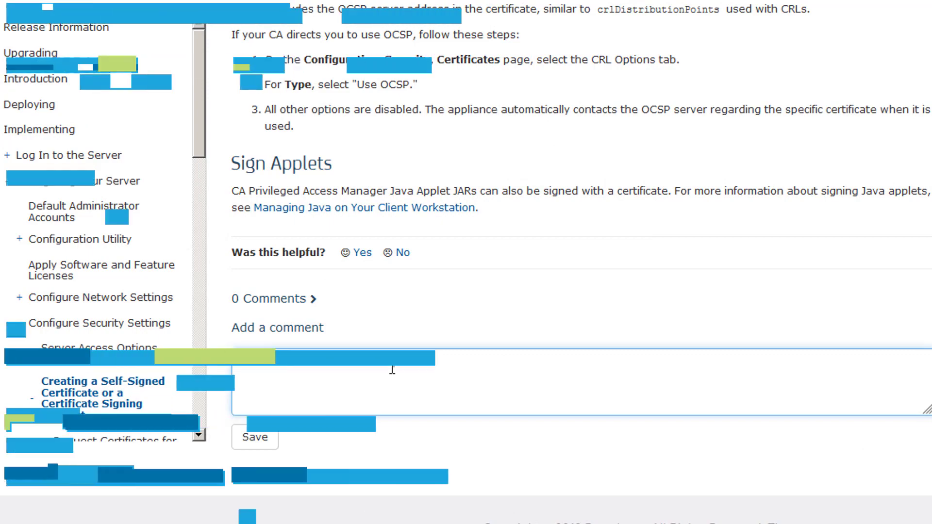